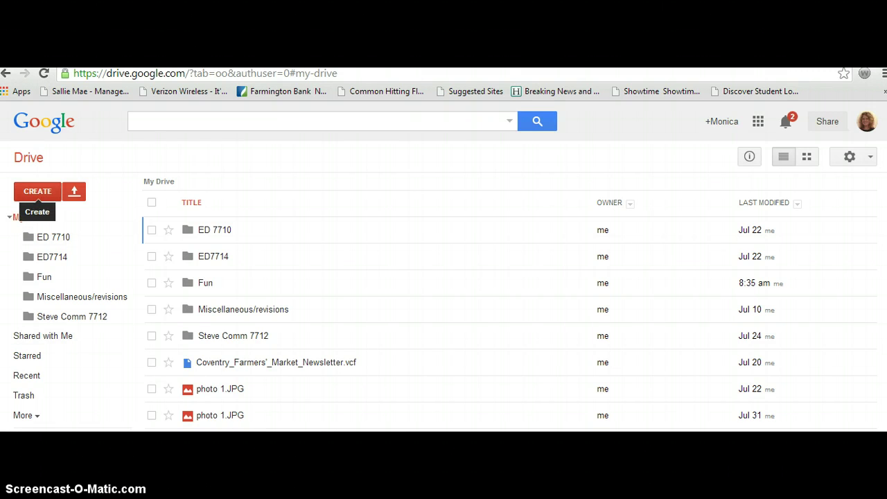
Step: Make a new folder called 'Summer Vacation' from the CREATE menu in My Drive
left_click(37, 191)
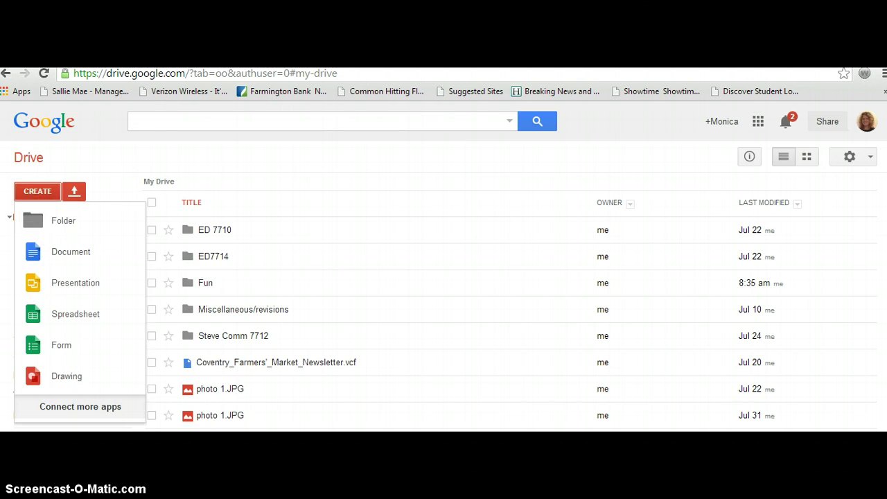
left_click(76, 220)
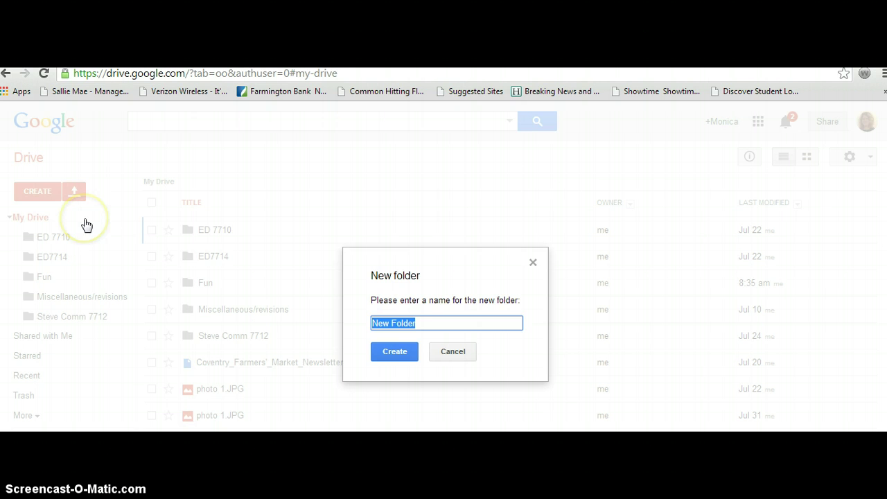
type("Summer Vacati")
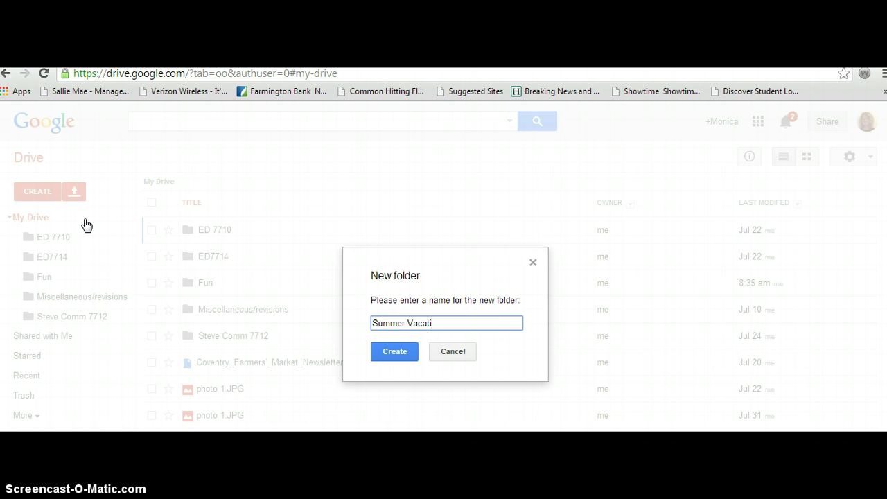
type("on")
left_click(384, 357)
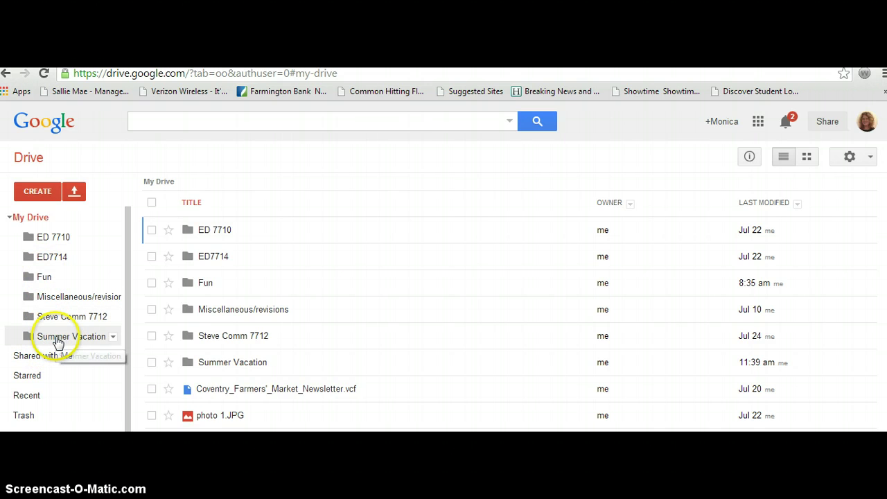
Step: Open the empty Summer Vacation folder from the sidebar and bring up its CREATE menu
left_click(59, 340)
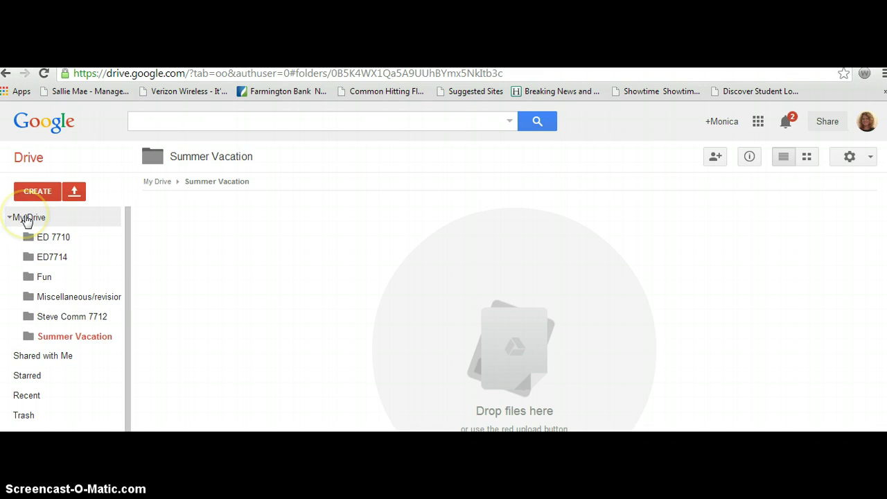
left_click(27, 219)
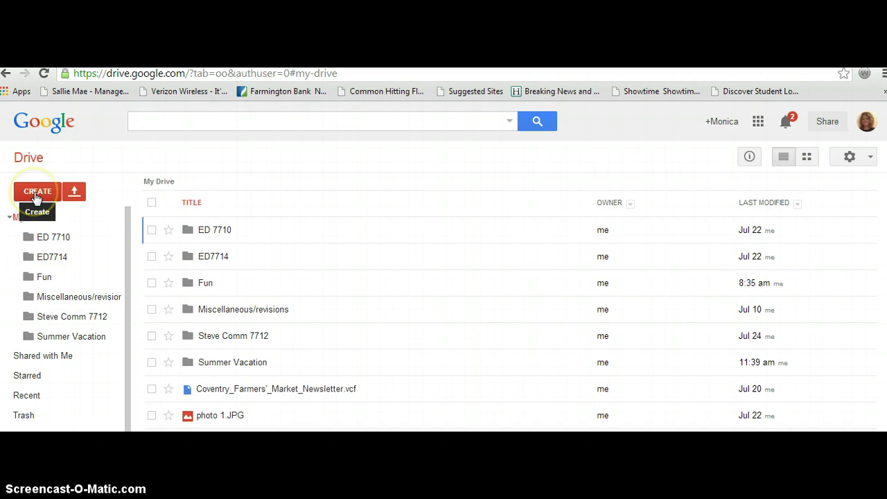
left_click(61, 338)
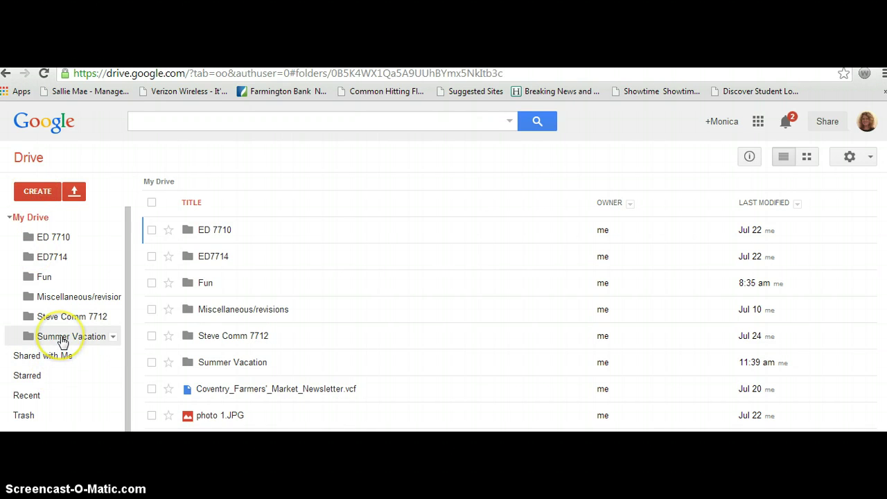
left_click(215, 249)
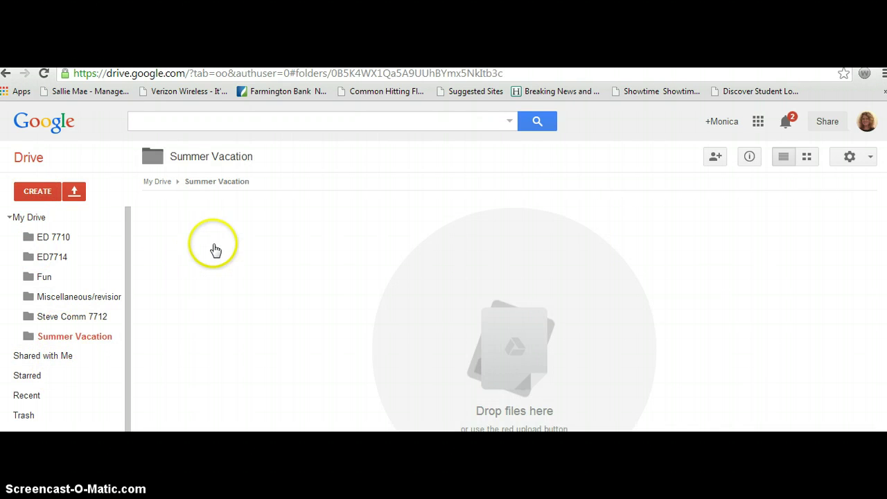
left_click(36, 191)
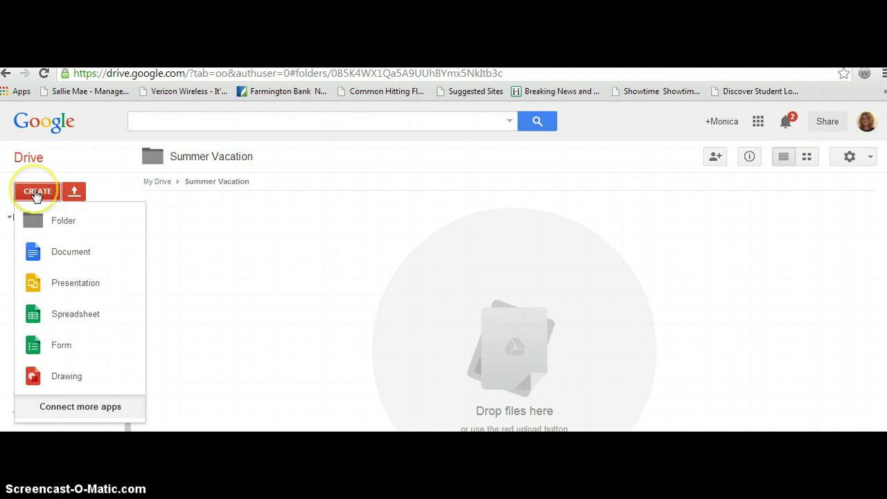
Step: Create a new Google Doc in the folder and title it 'vacation ideas'
left_click(72, 255)
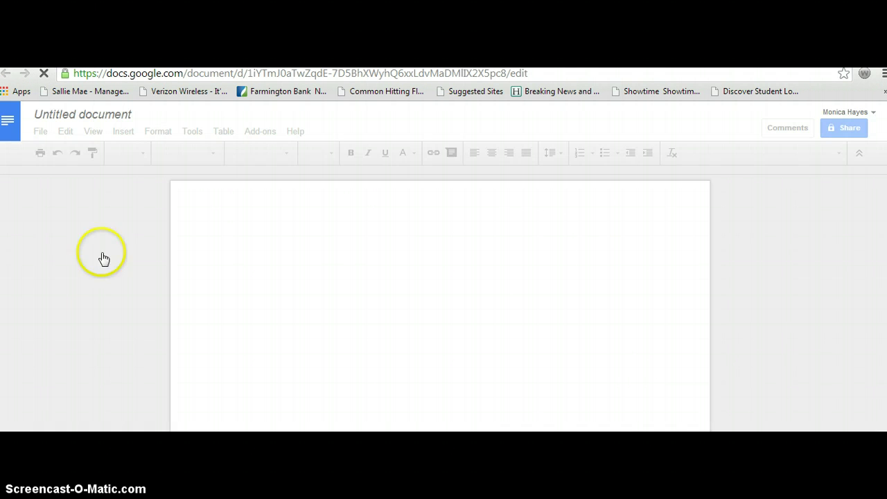
left_click(87, 115)
type("vacation ideas")
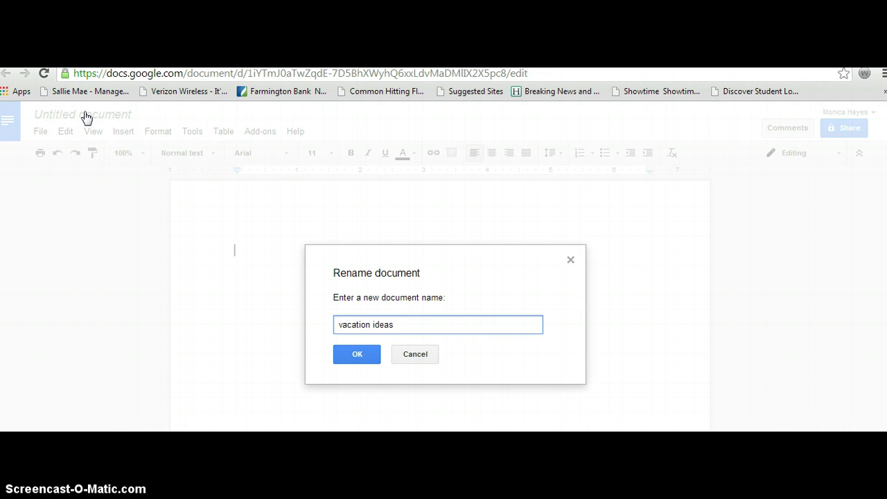
key("Return")
Step: Type 'Myrtle Beach' and 'Rhode Island' on separate lines in the document
left_click(269, 250)
type("Myrtle")
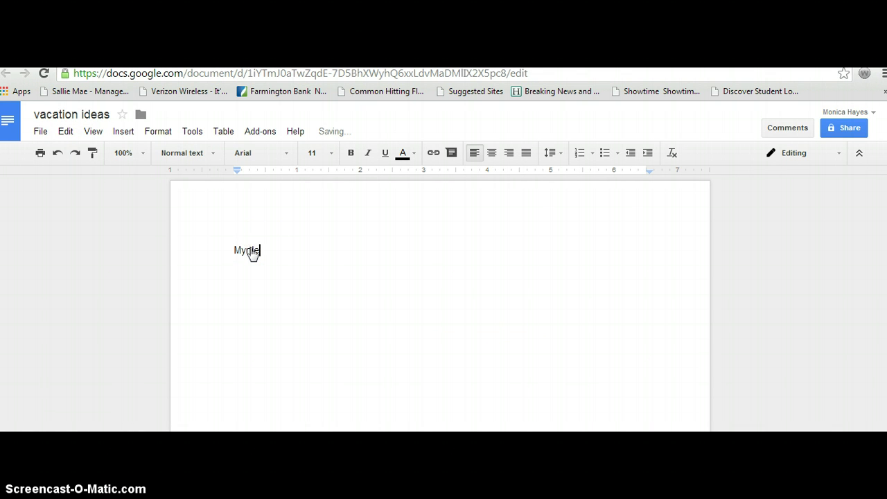
key("Return")
type("R")
key("Return")
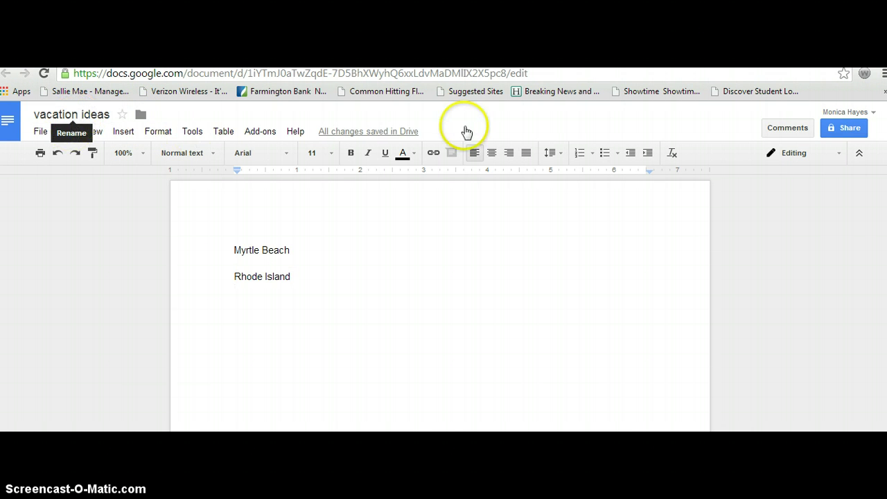
Step: Leave the document and switch from Docs home to Google Drive's My Drive
left_click(7, 122)
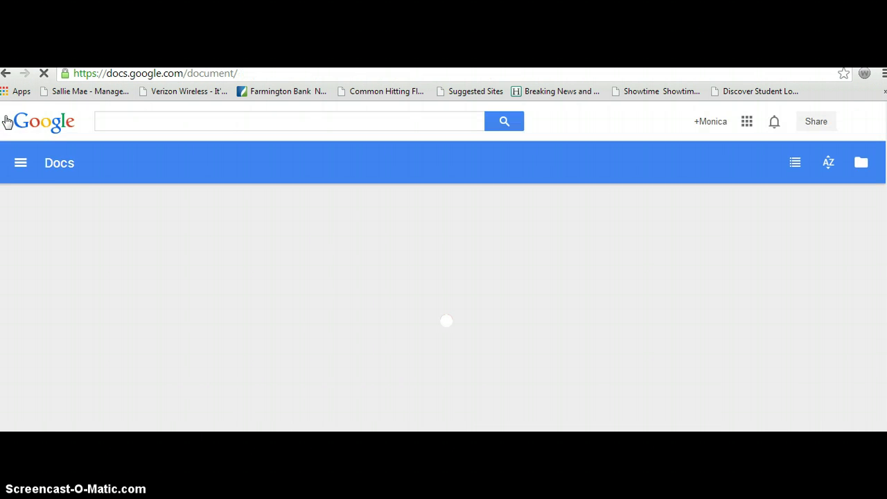
left_click(747, 123)
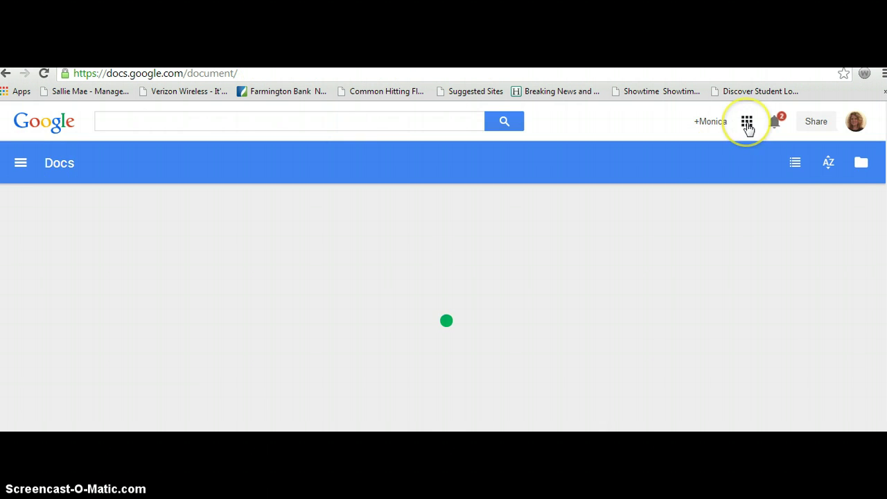
left_click(759, 359)
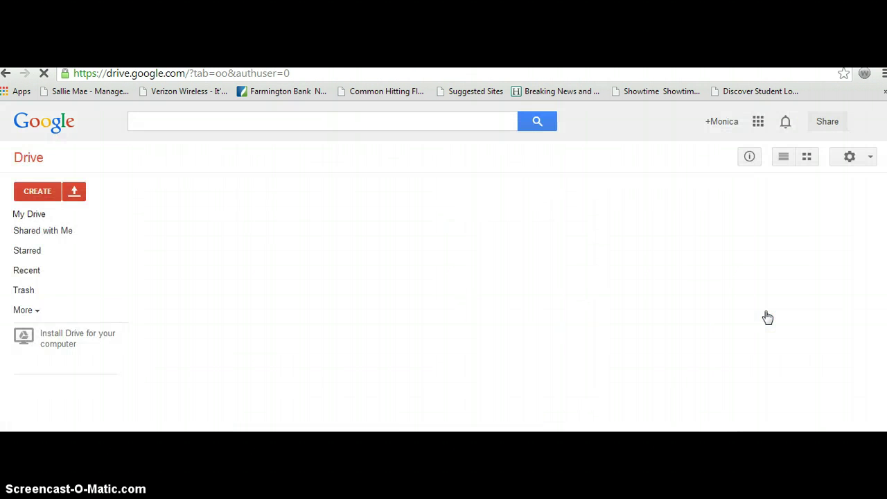
left_click(643, 286)
left_click(17, 237)
left_click(20, 218)
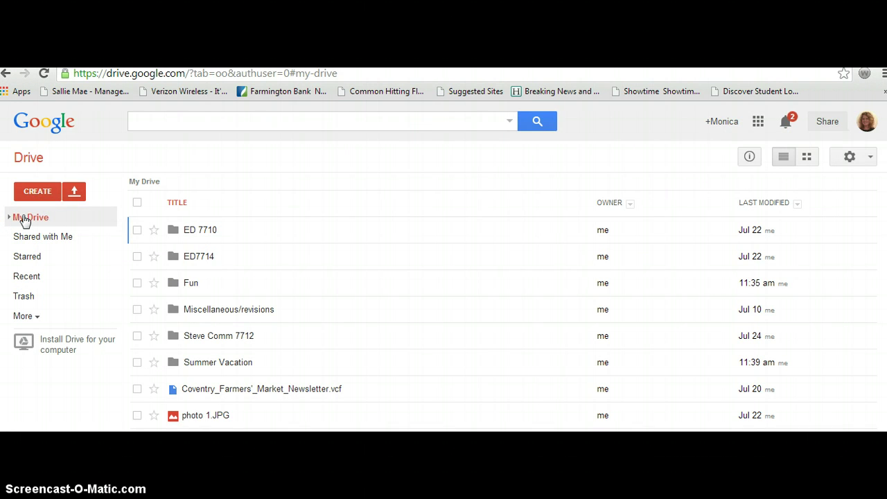
Step: Confirm vacation ideas sits inside Summer Vacation, then return to My Drive
left_click(12, 220)
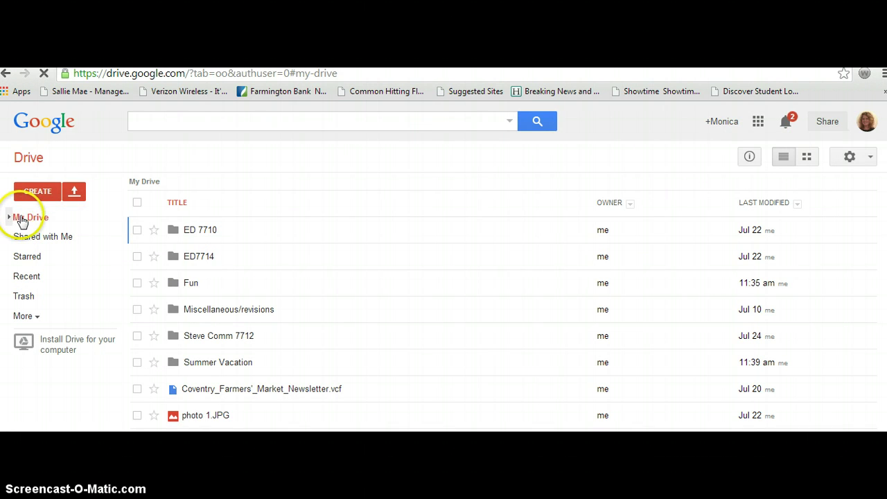
left_click(10, 220)
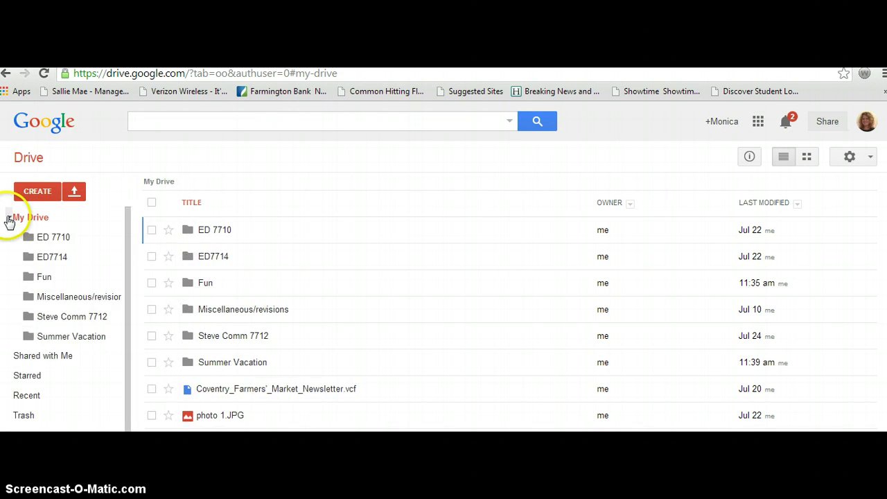
left_click(75, 337)
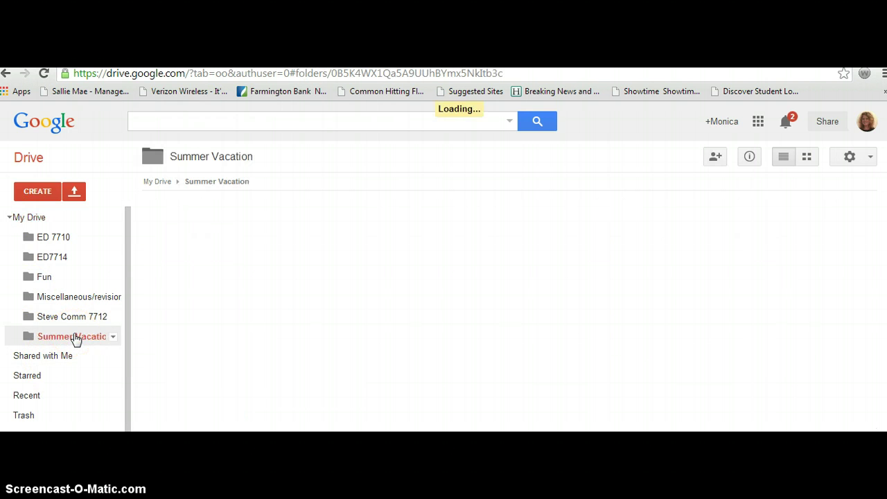
left_click(237, 233)
left_click(185, 315)
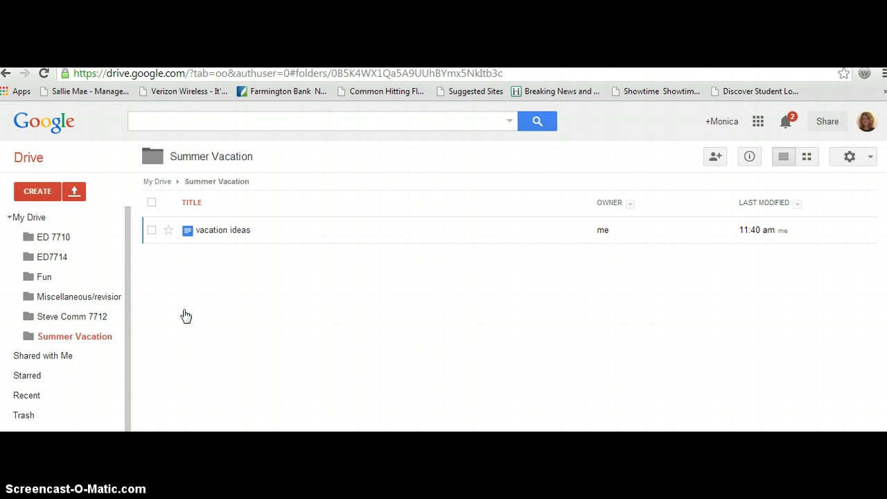
left_click(25, 218)
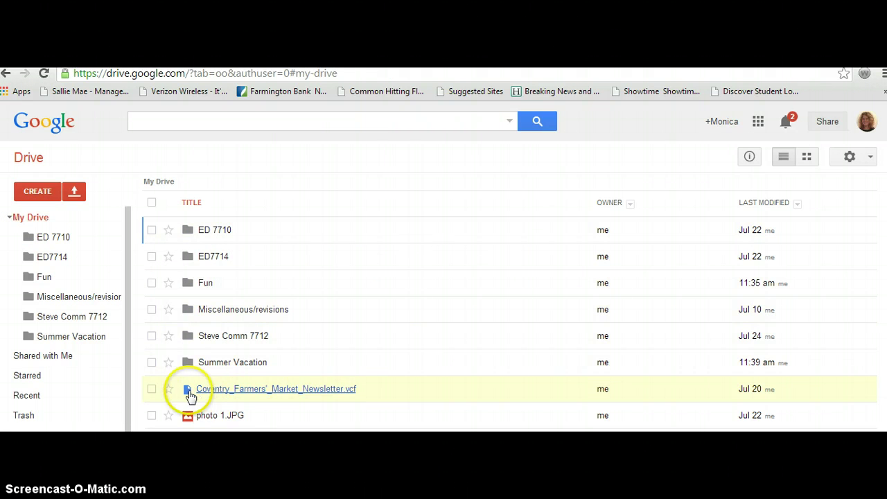
left_click(253, 309)
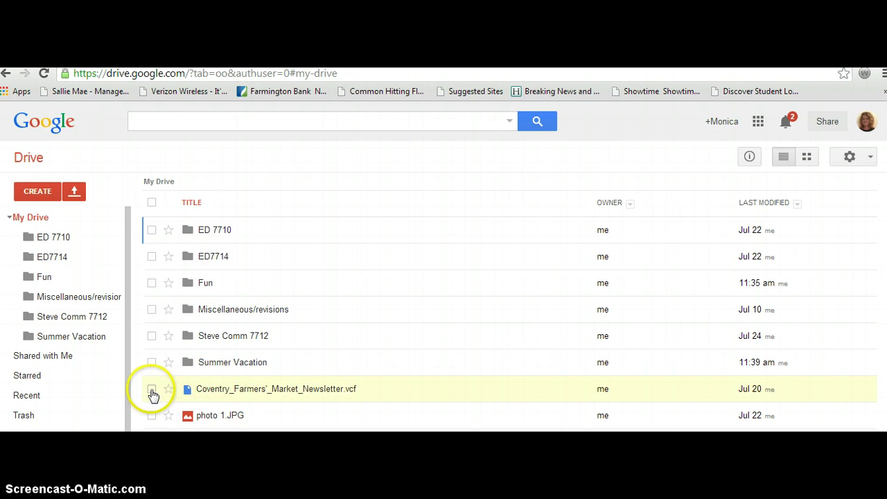
left_click(256, 392)
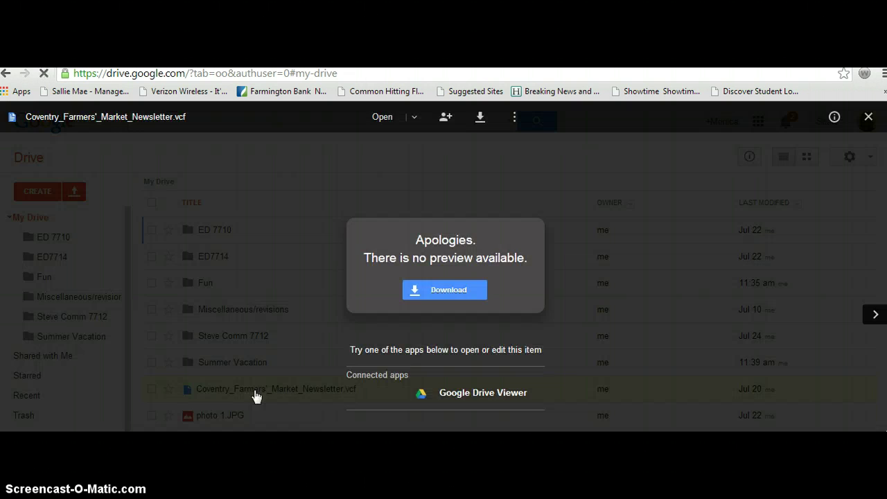
left_click(867, 116)
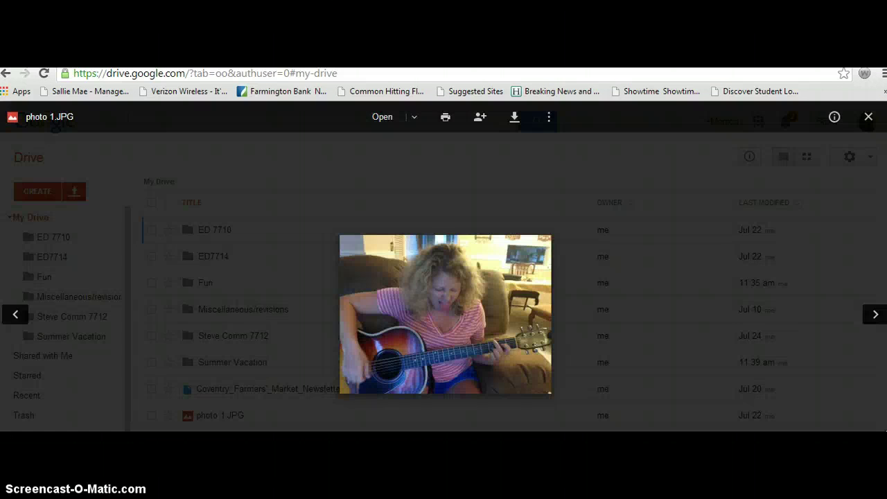
left_click(487, 338)
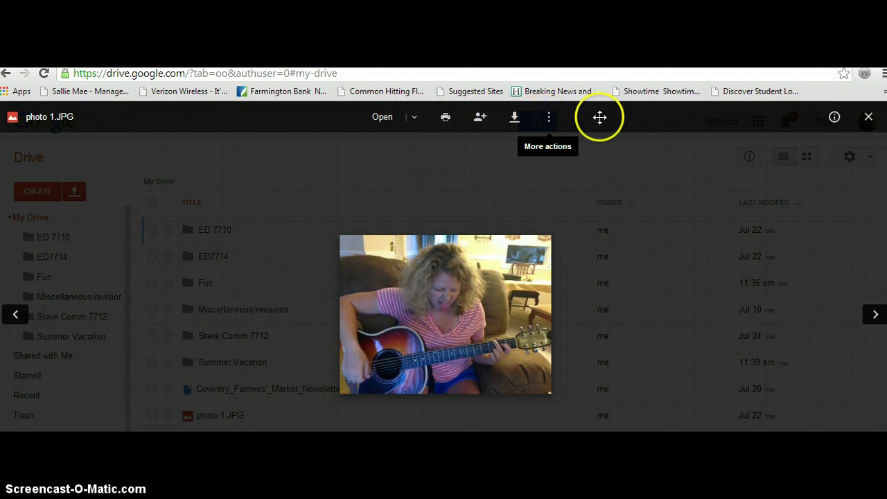
left_click(864, 117)
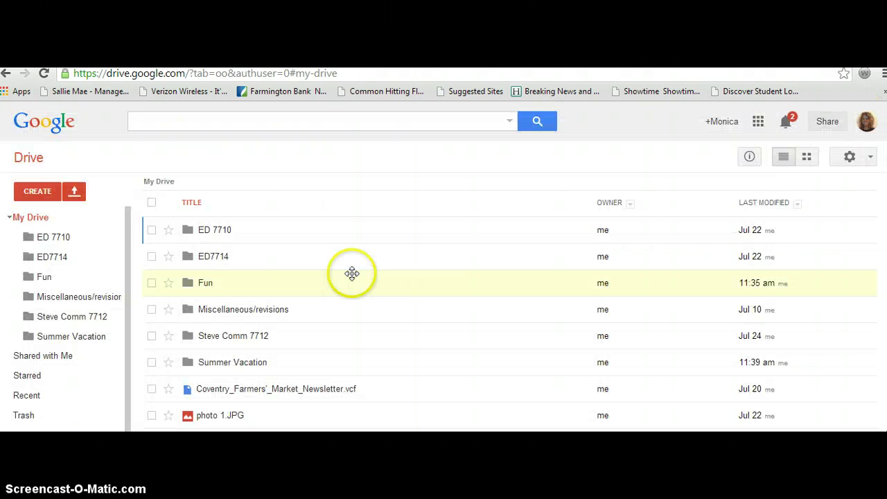
Step: Move photo 1.JPG into Summer Vacation and open that folder to see it
left_click(149, 414)
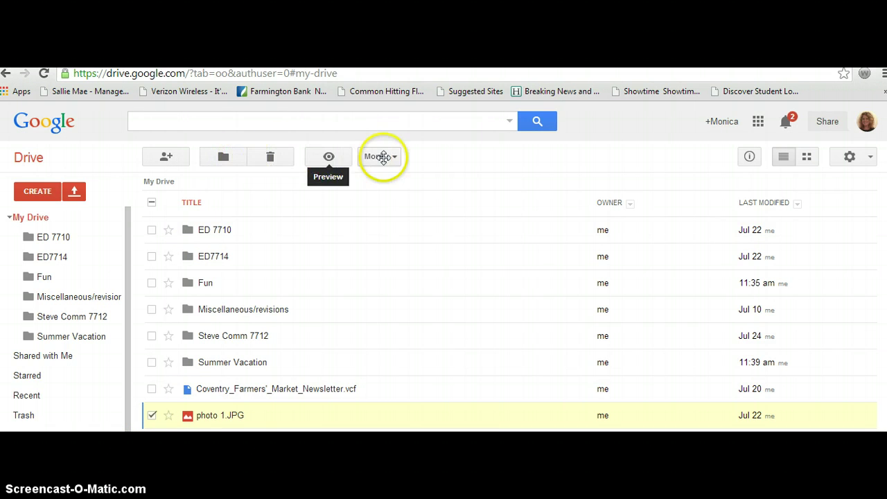
left_click(223, 156)
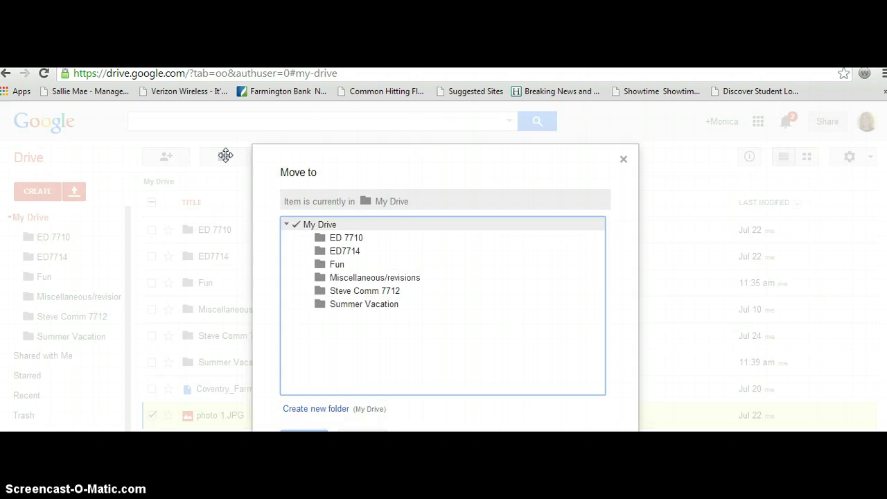
left_click(340, 307)
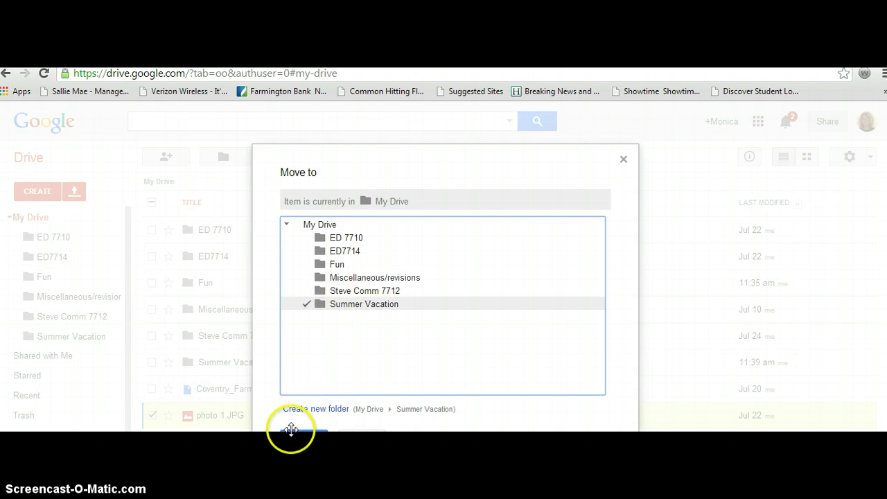
left_click_drag(459, 164, 516, 100)
left_click(342, 396)
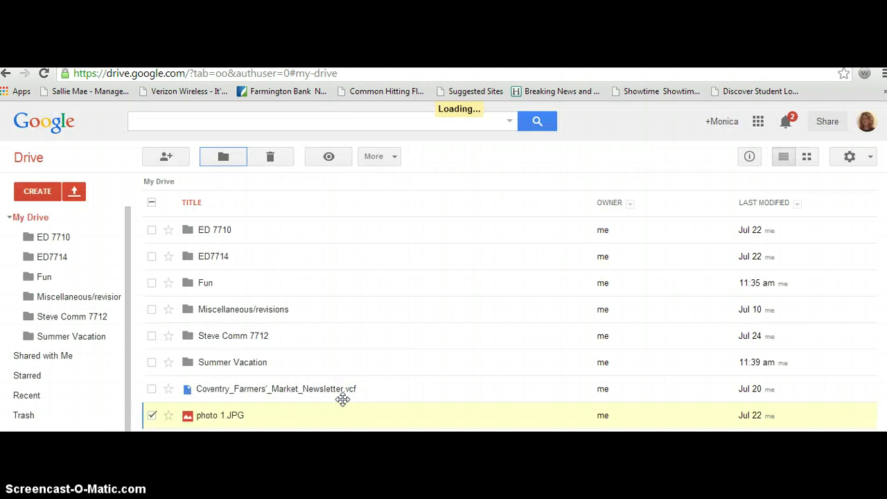
left_click(61, 335)
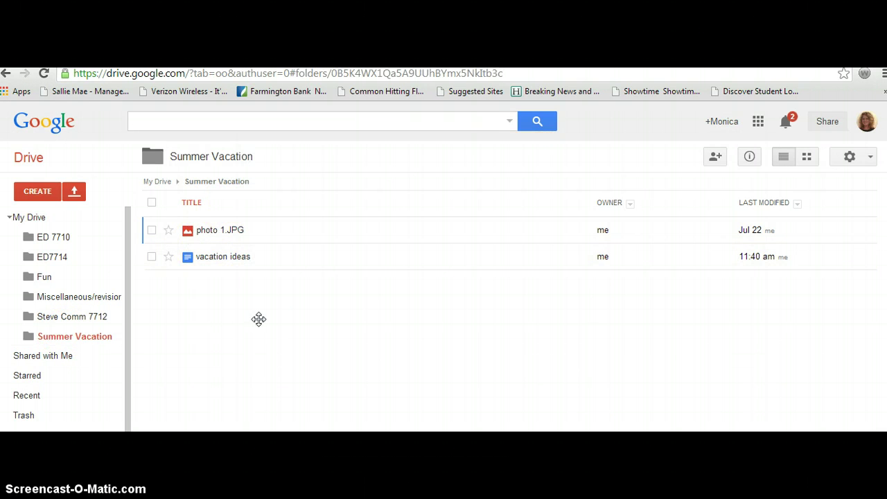
left_click(57, 333)
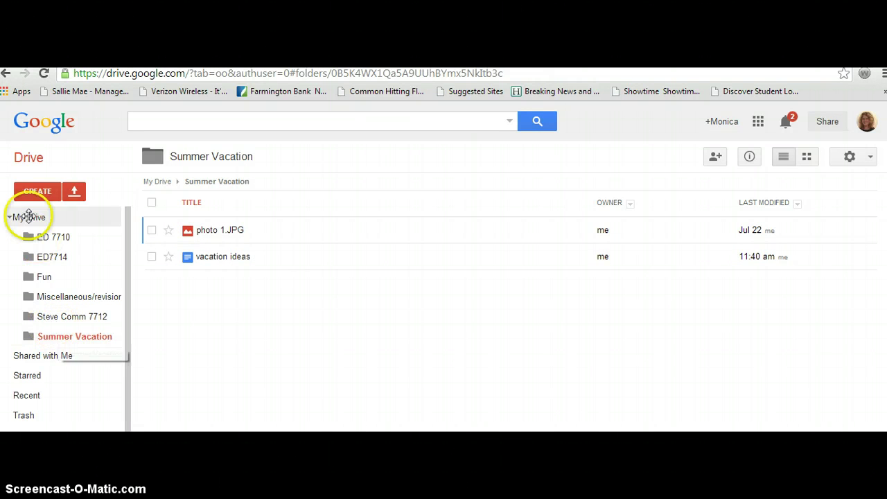
Step: Go back to My Drive and reopen the Summer Vacation folder
left_click(34, 215)
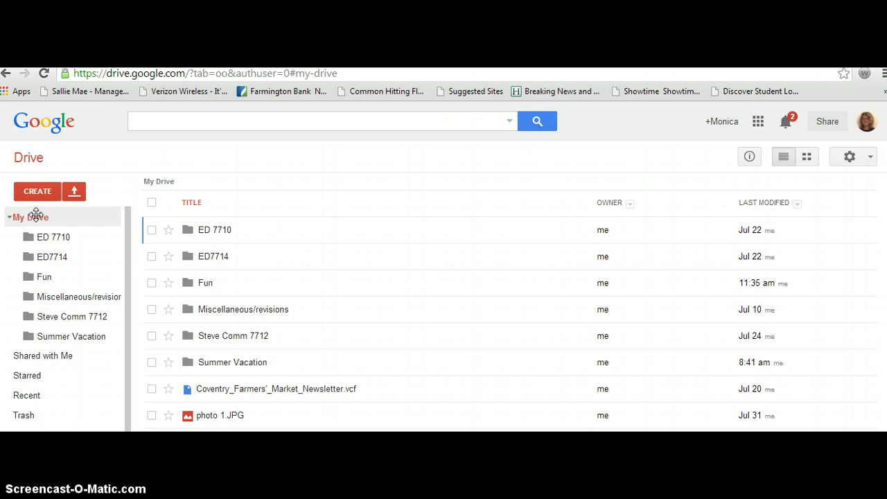
left_click(22, 336)
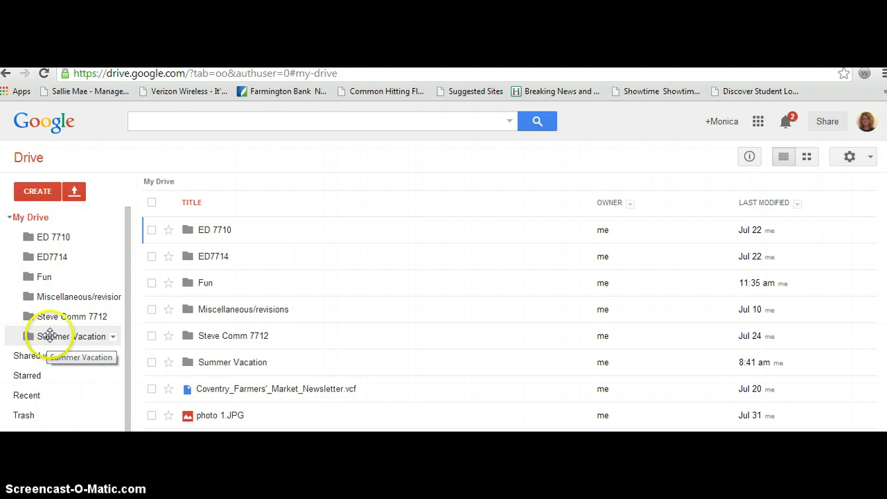
left_click(49, 336)
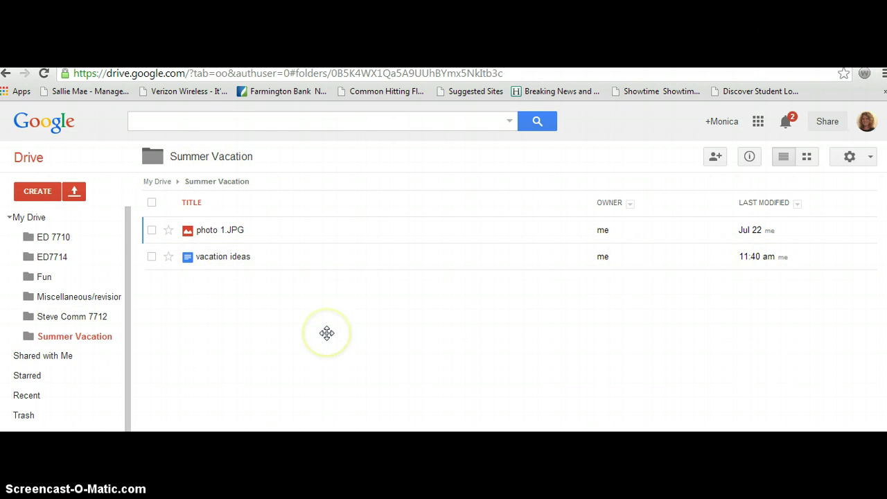
Step: Select both photo 1.JPG and vacation ideas and open their sharing settings
left_click(151, 256)
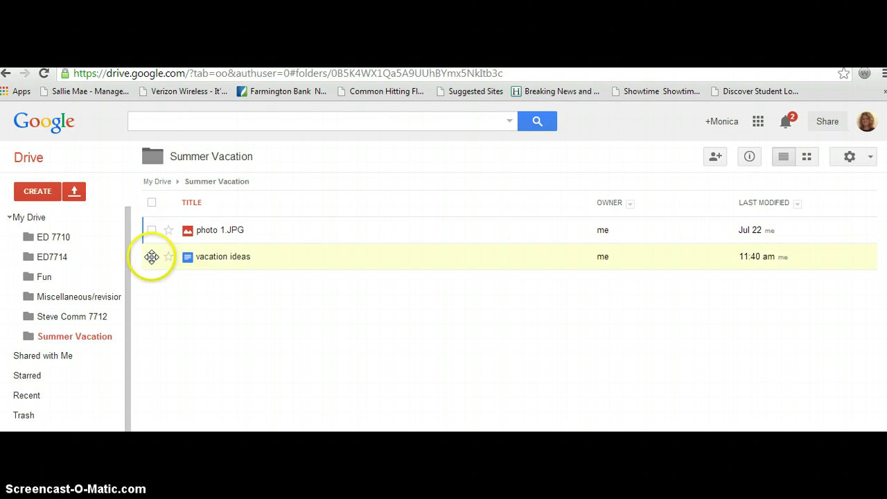
left_click(152, 229)
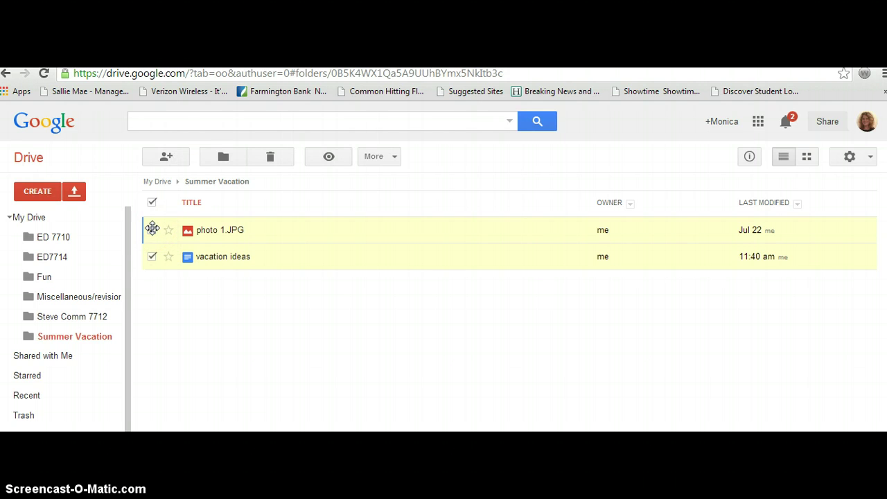
left_click(152, 256)
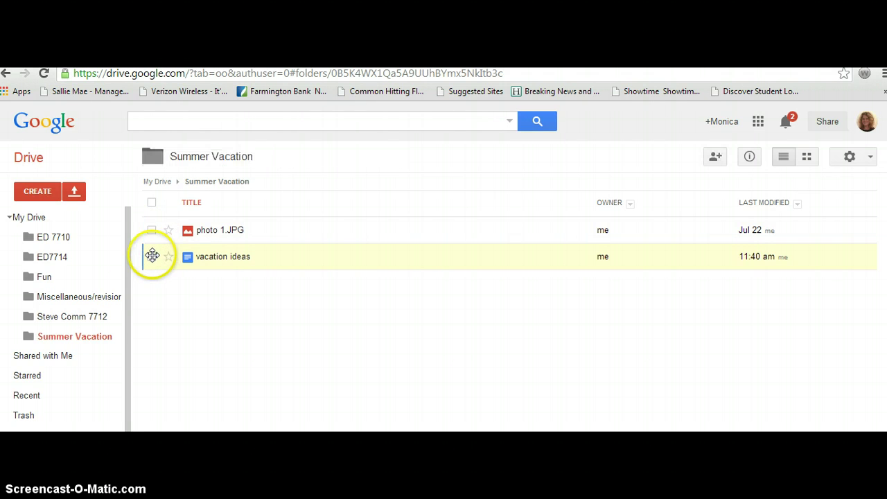
left_click(152, 202)
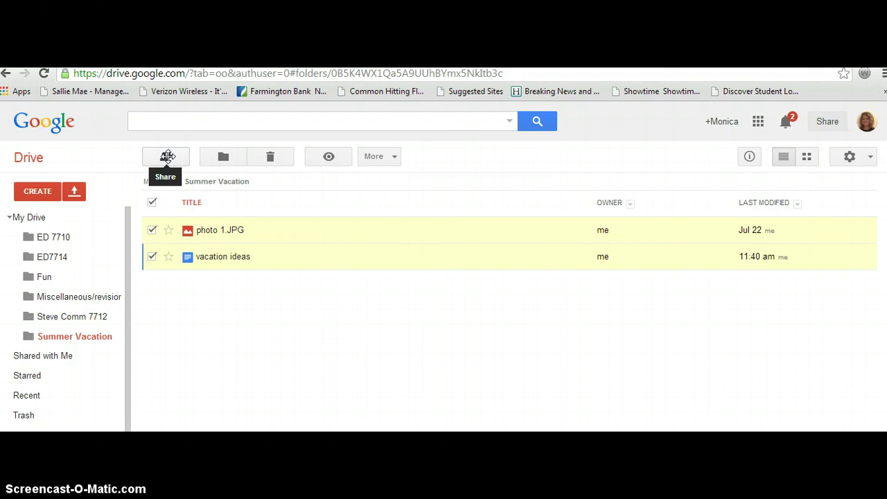
left_click(166, 156)
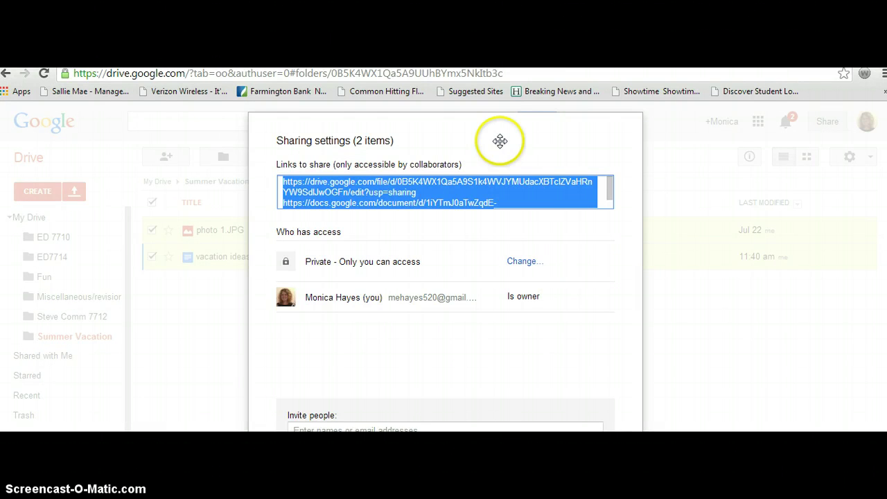
Step: Add the invitee's e-mail address from the suggestions in Sharing settings
left_click_drag(507, 125, 528, 91)
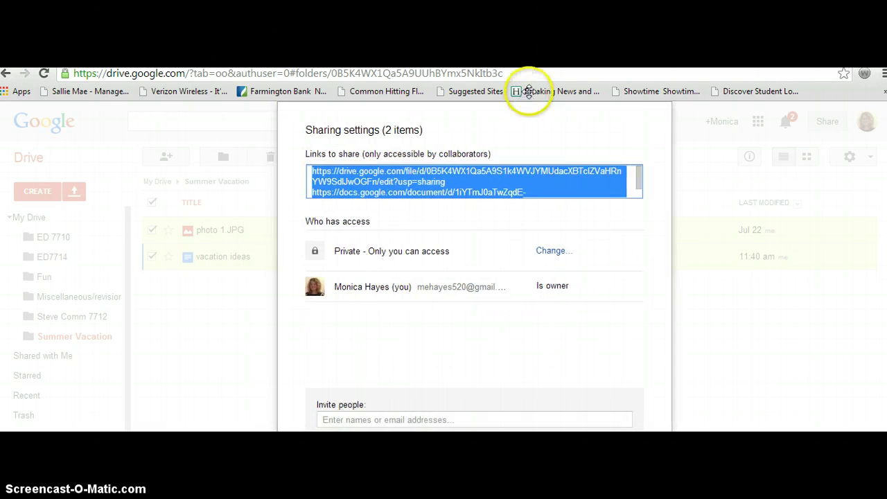
left_click(337, 420)
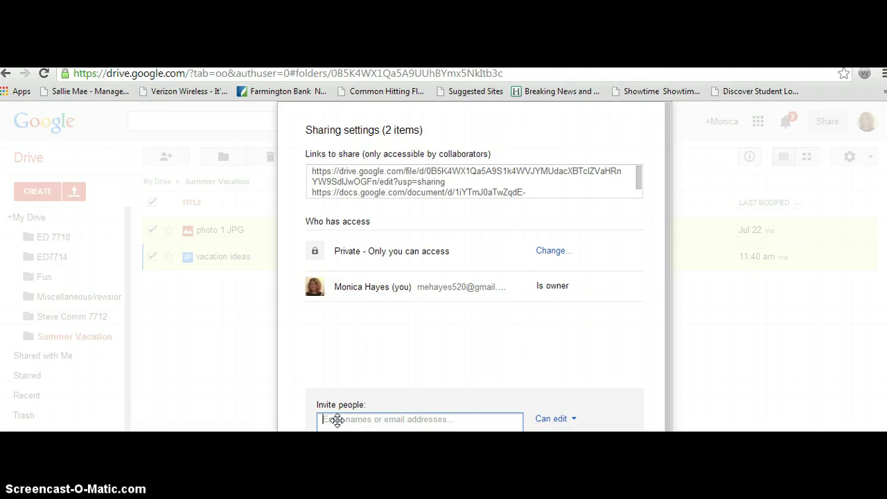
type("mo")
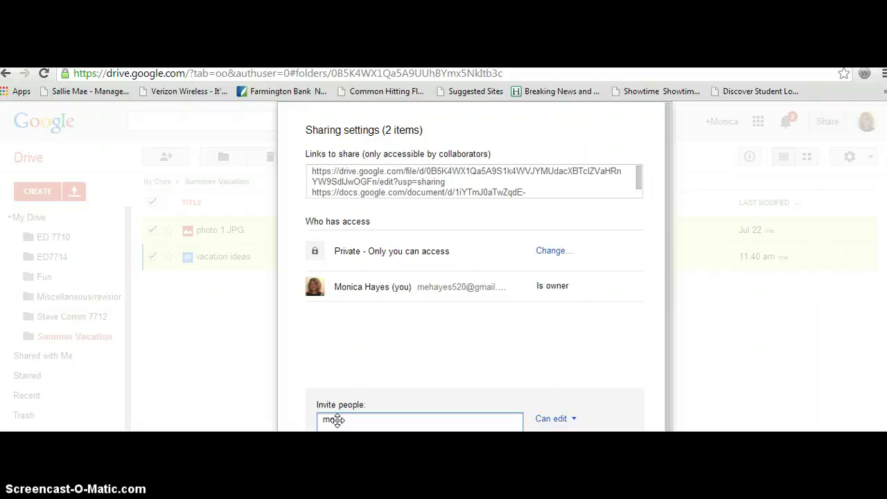
type("ni")
key("Return")
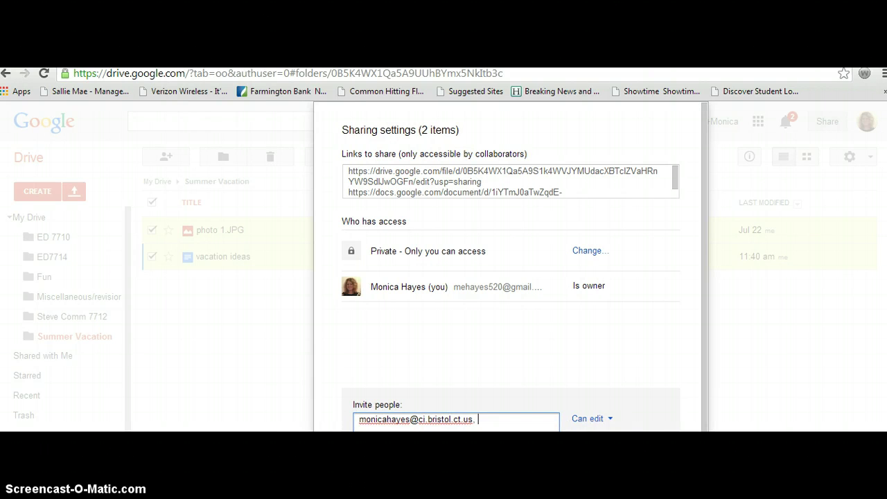
Step: Set the invitee's permission to Can view, send the invitation and close the dialog
left_click(610, 417)
key("Down")
key("Down")
key("Return")
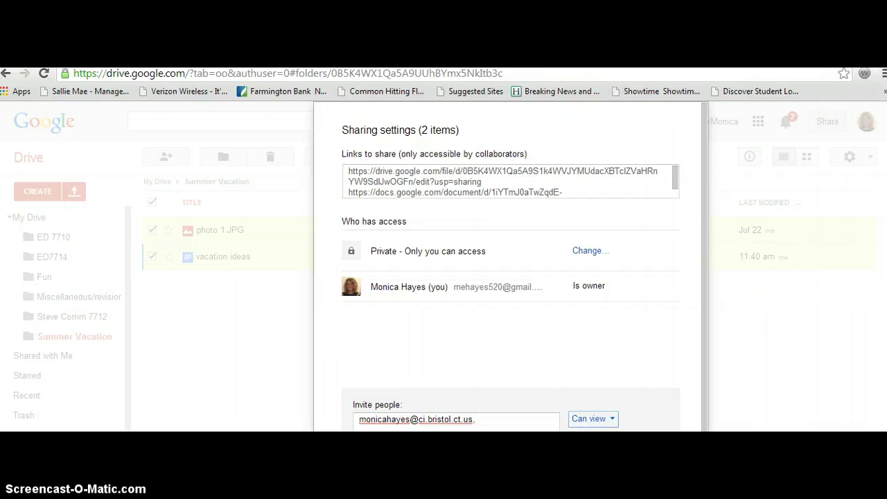
left_click(367, 447)
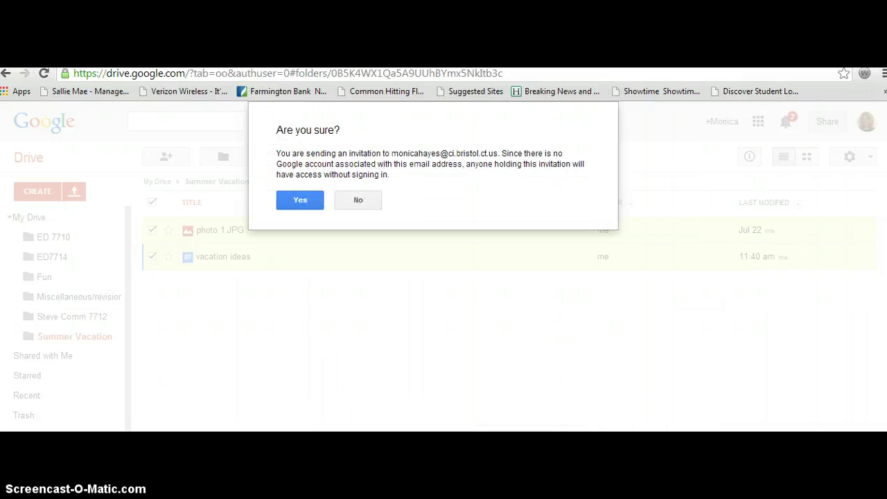
left_click(298, 201)
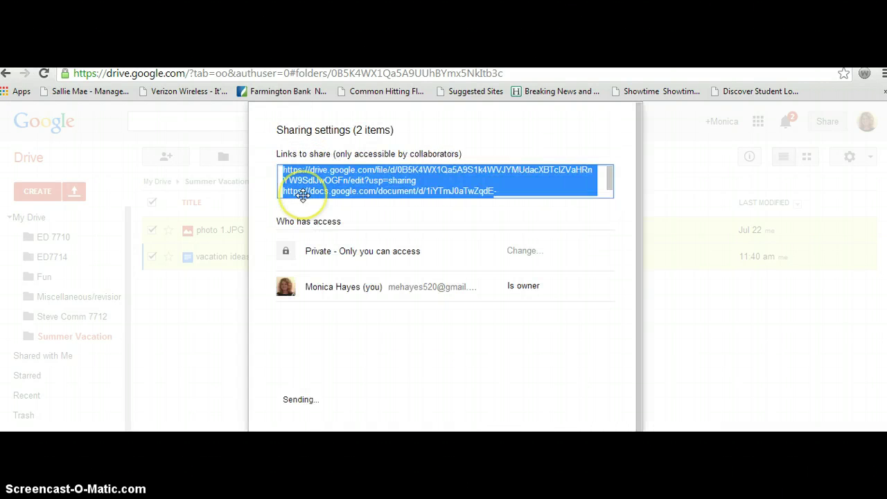
key("Escape")
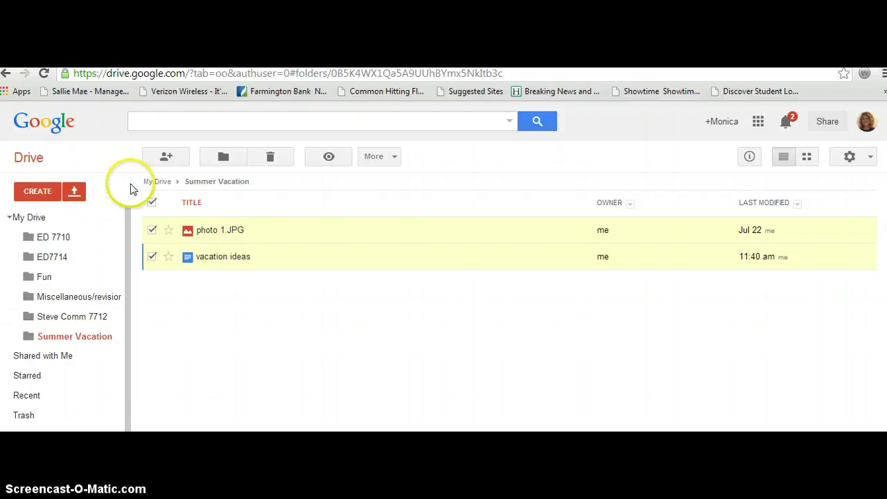
Step: Move the 7710 week 4 document from the ED 7710 folder into Fun
left_click(21, 220)
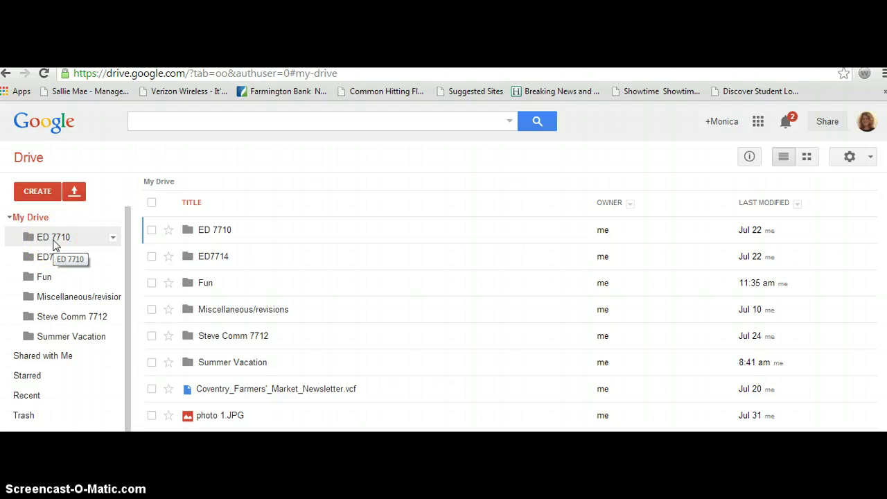
left_click(54, 243)
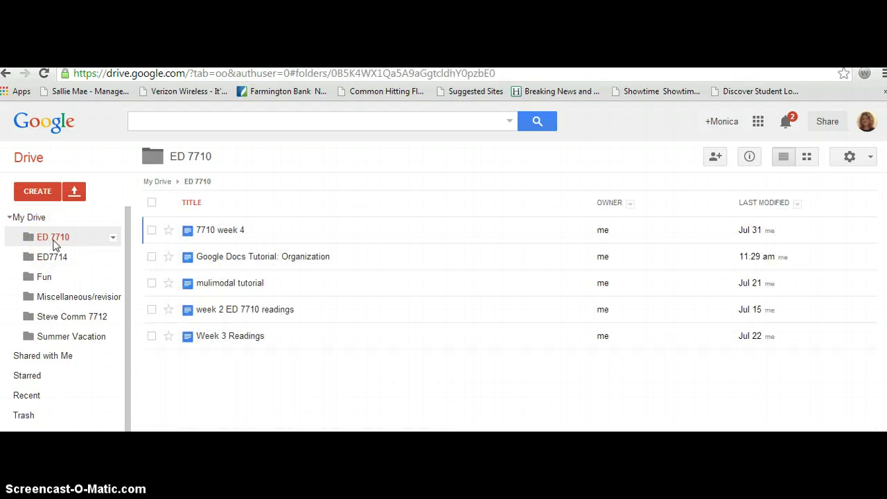
left_click(152, 230)
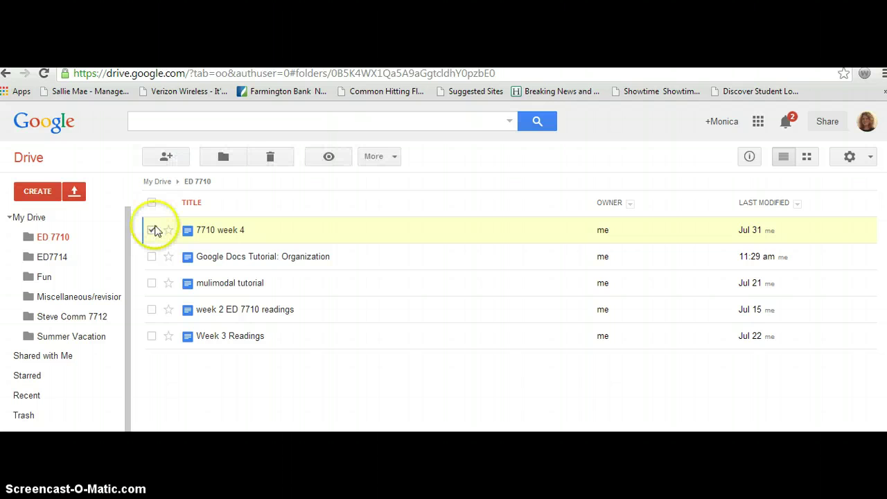
left_click(227, 163)
left_click(337, 266)
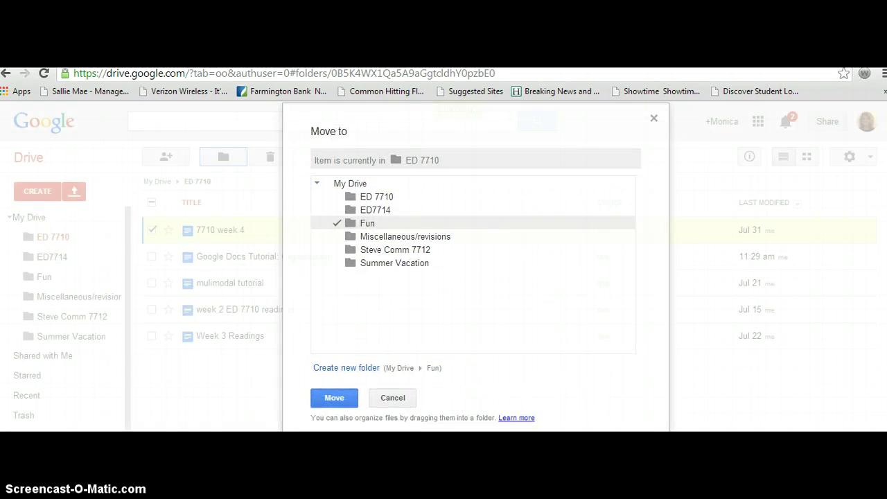
key("Return")
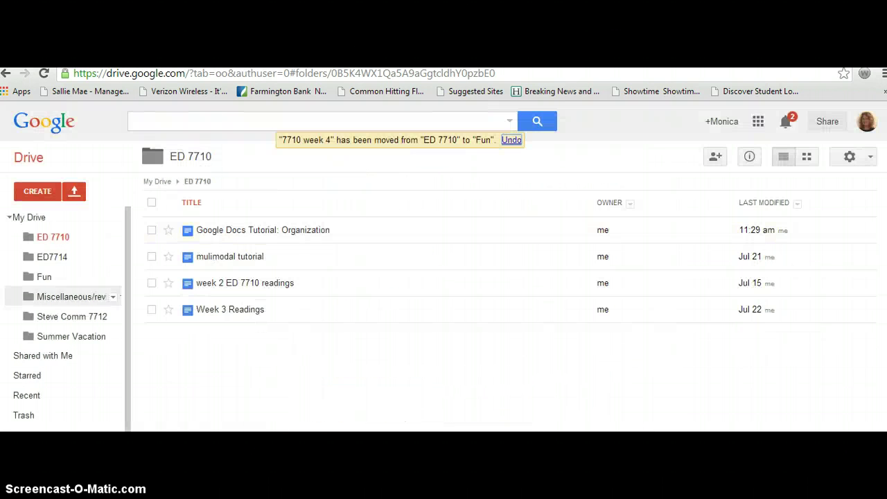
Step: Move 7710 week 4 from Fun back to ED 7710 and open ED 7710 to confirm
left_click(42, 280)
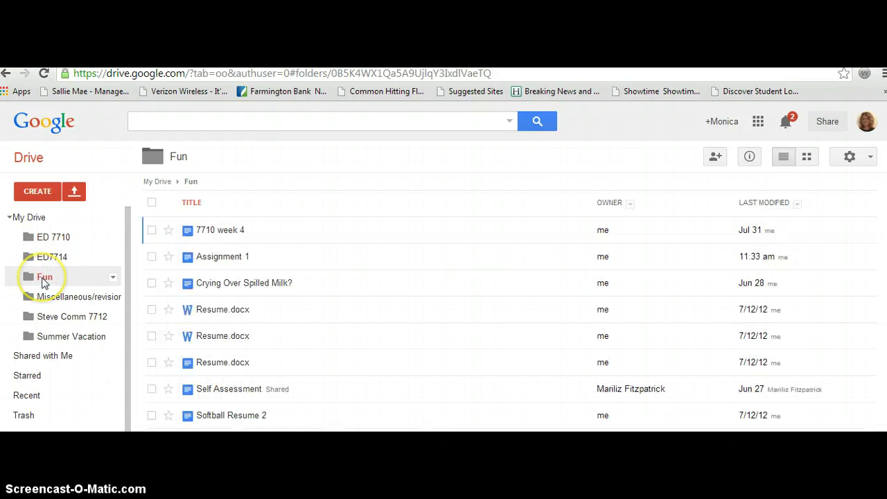
left_click(151, 230)
left_click(224, 157)
left_click(346, 237)
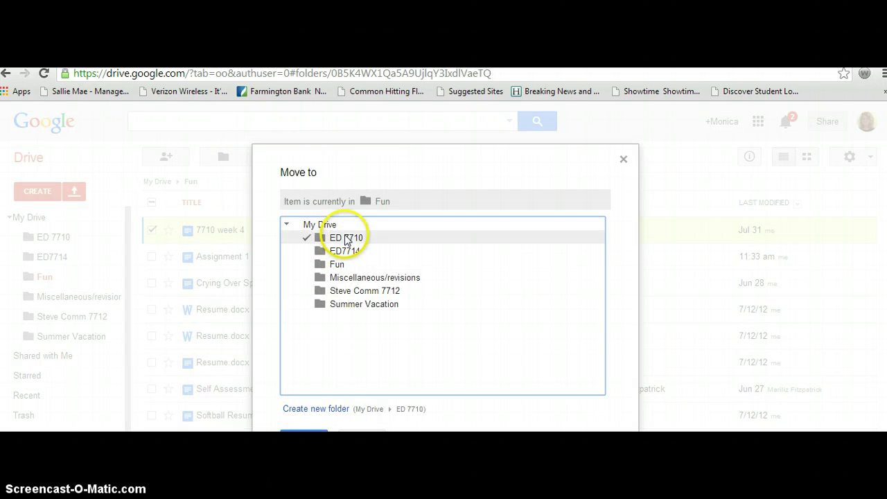
left_click(304, 429)
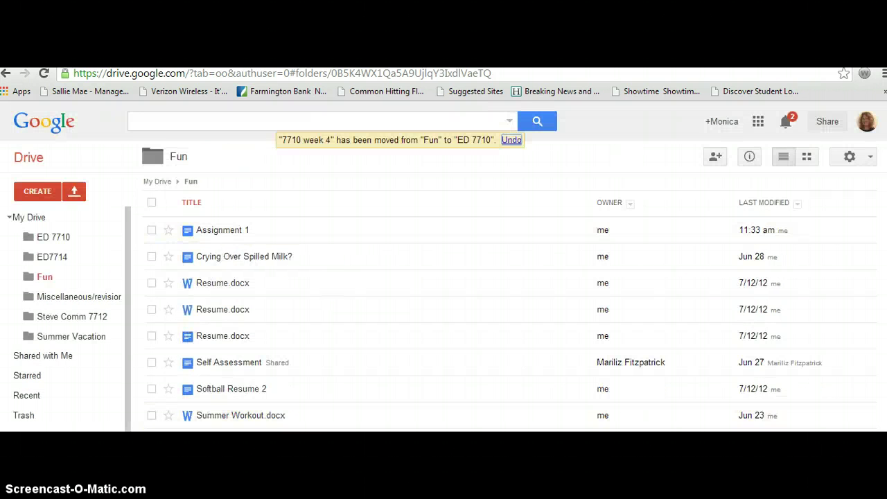
left_click(53, 237)
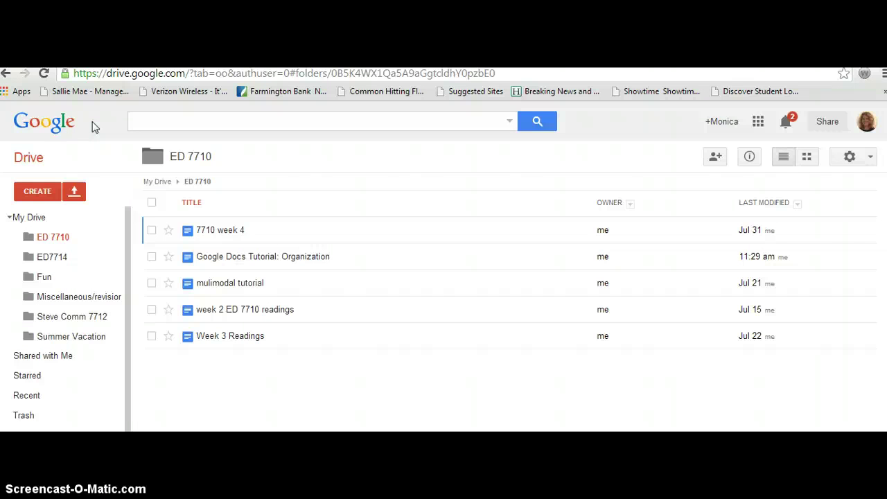
Step: Check that photo 1.JPG and vacation ideas are both shared Can view with the invitee
left_click(55, 338)
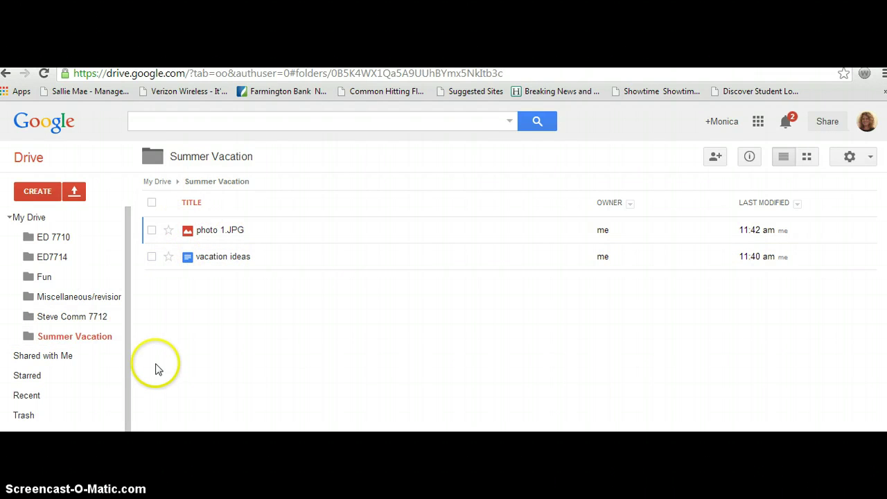
left_click(152, 203)
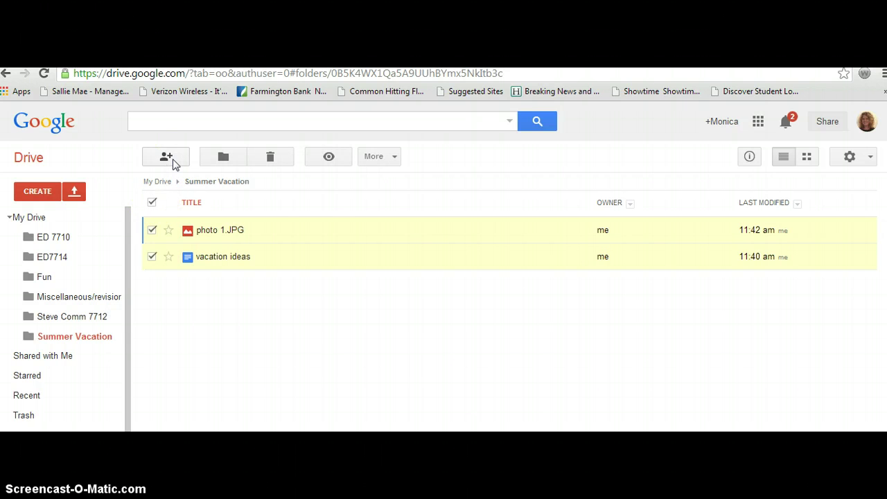
left_click(171, 160)
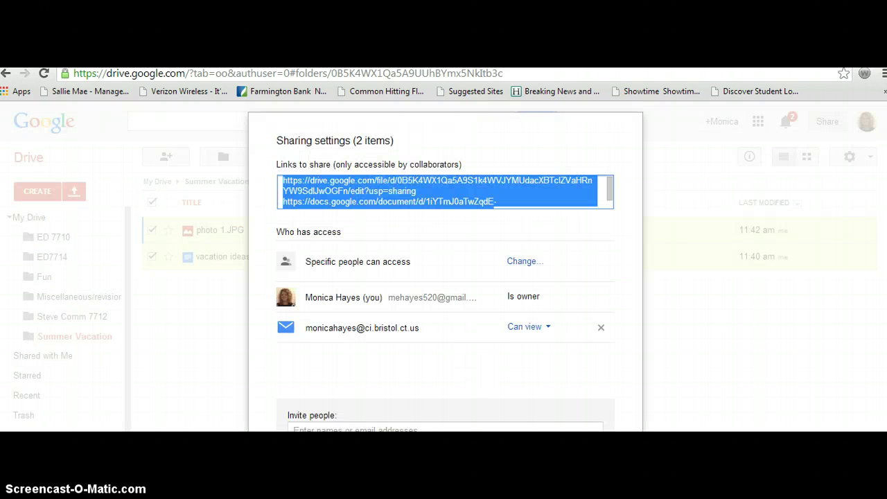
key("Escape")
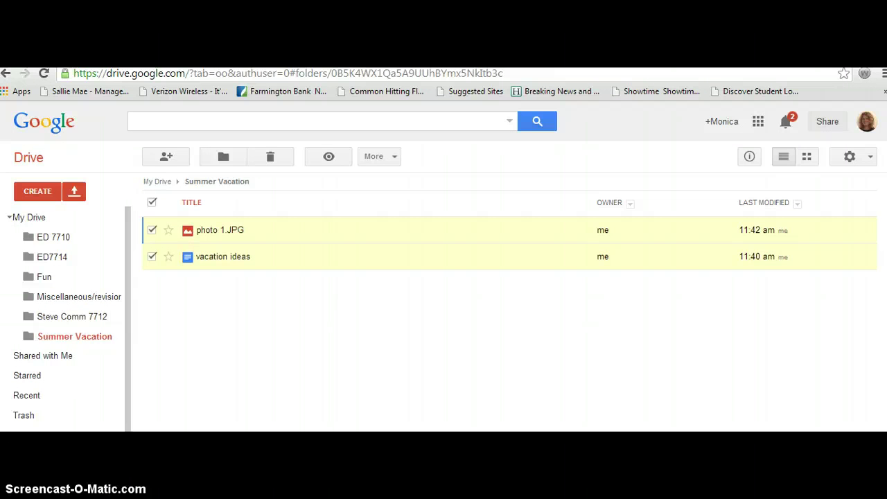
left_click(152, 203)
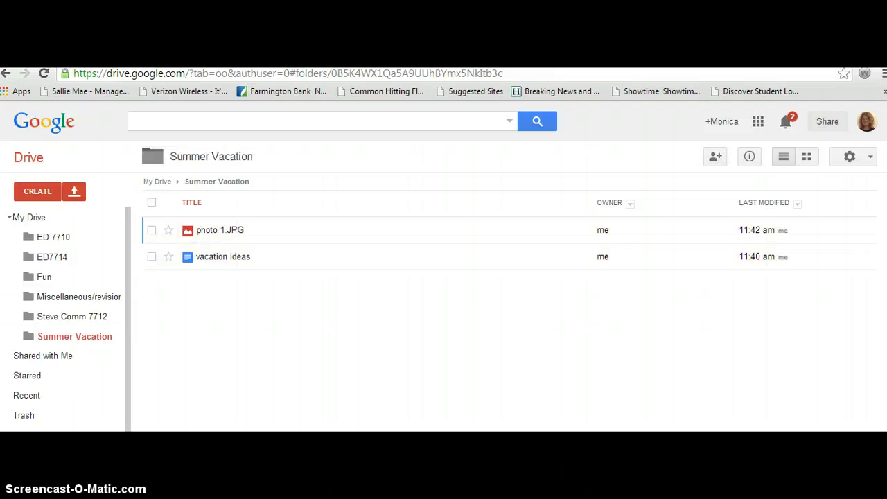
left_click(74, 251)
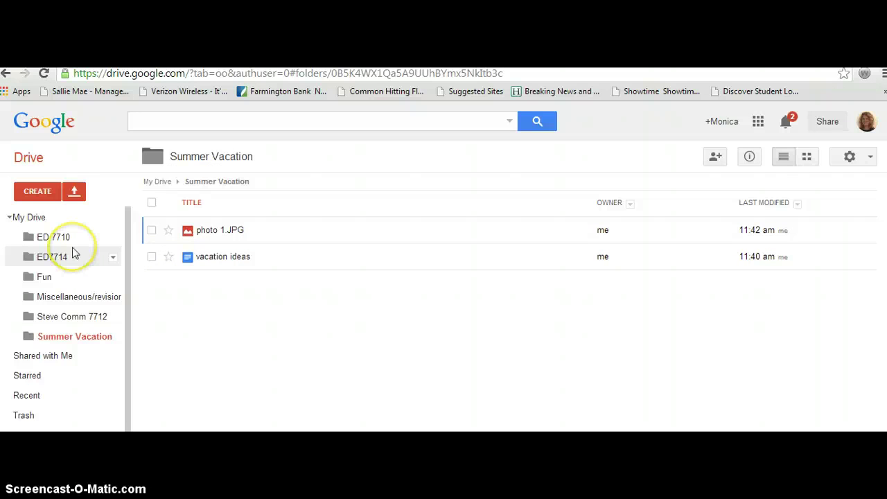